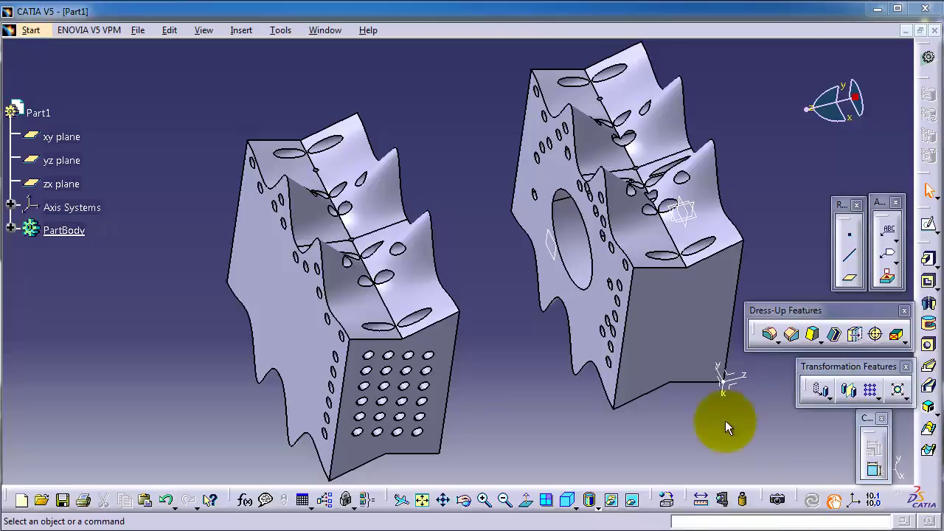
- Insert a new body, Body.4, into Part1 and enter SecondBody as its feature name in Properties
middle_drag(500, 254, 501, 240)
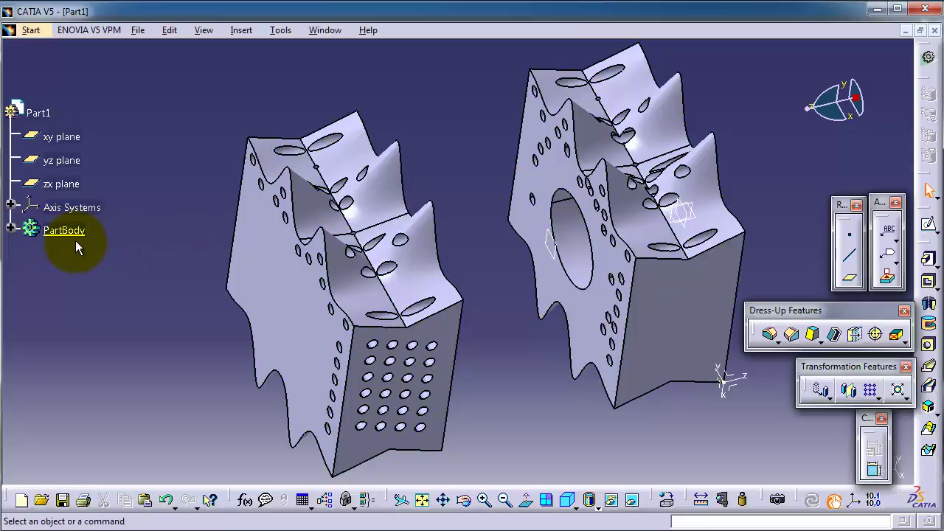
middle_drag(485, 241, 499, 204)
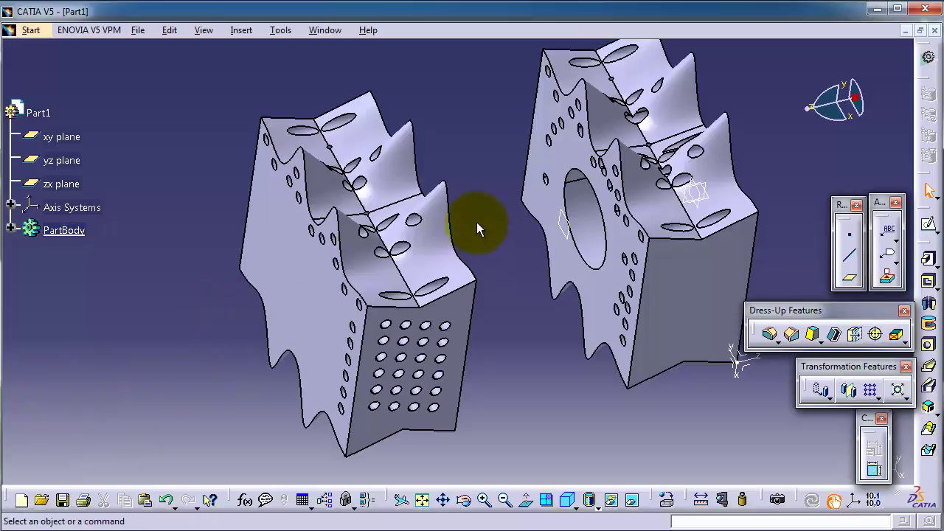
middle_drag(558, 209, 552, 204)
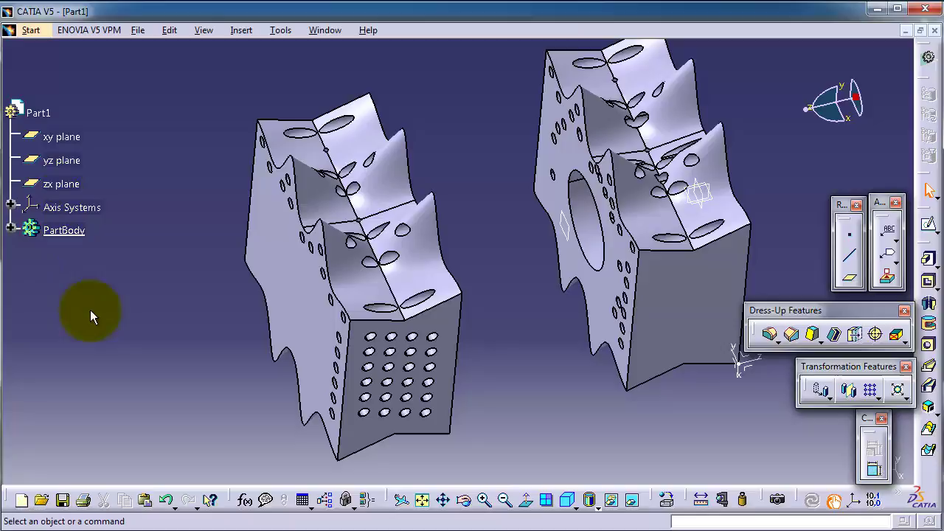
middle_drag(91, 316, 116, 278)
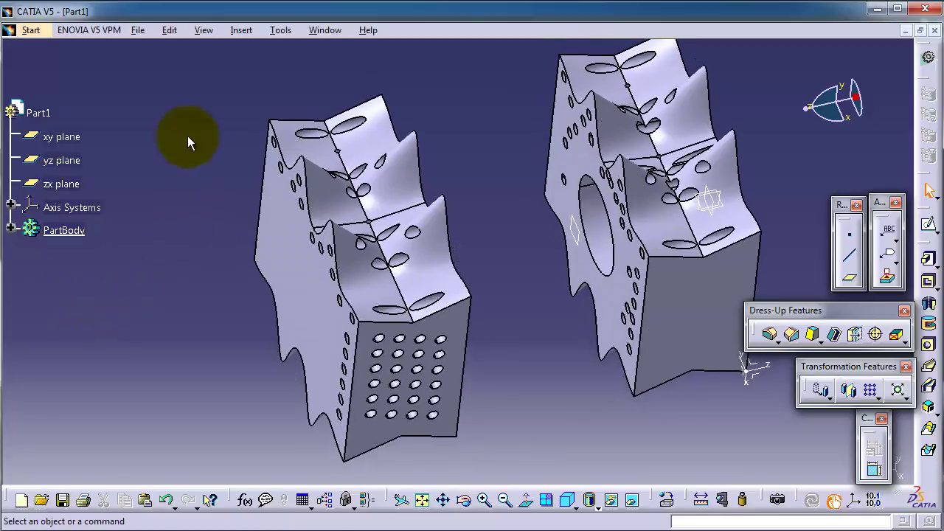
click(240, 32)
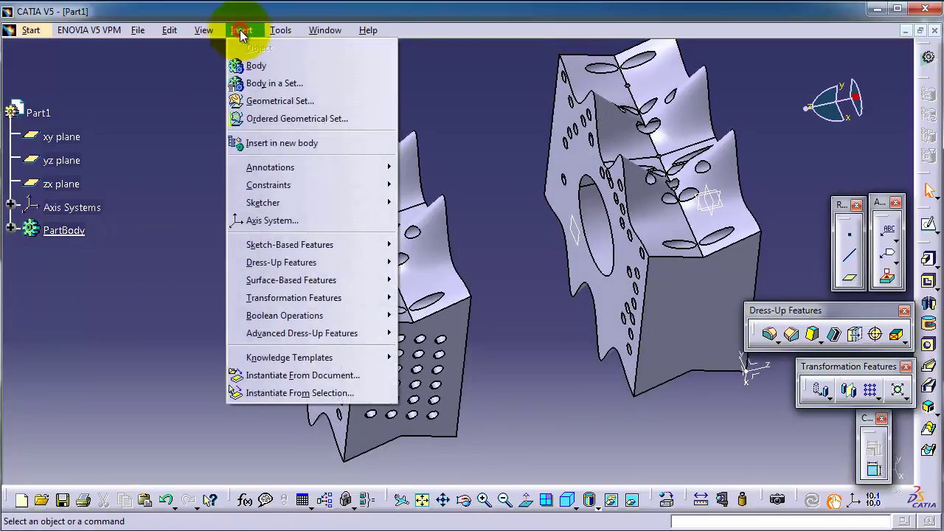
click(263, 66)
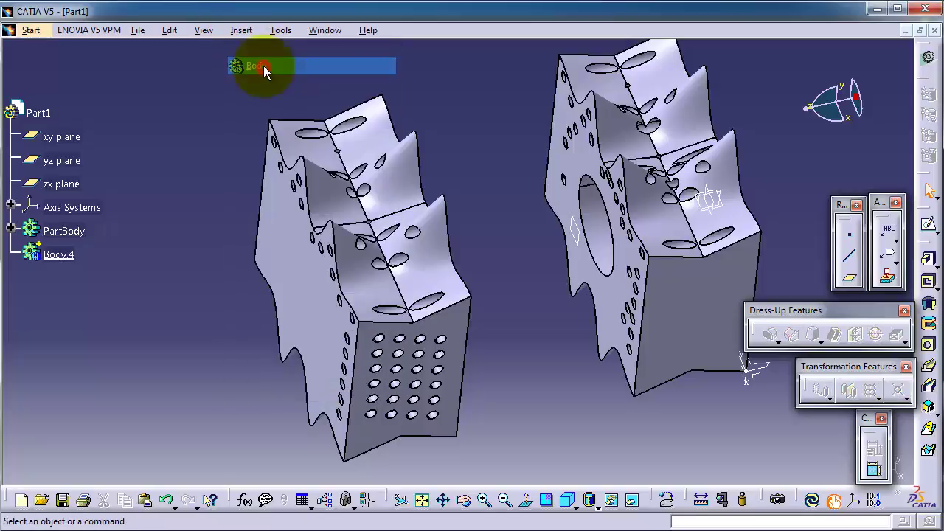
right_click(59, 255)
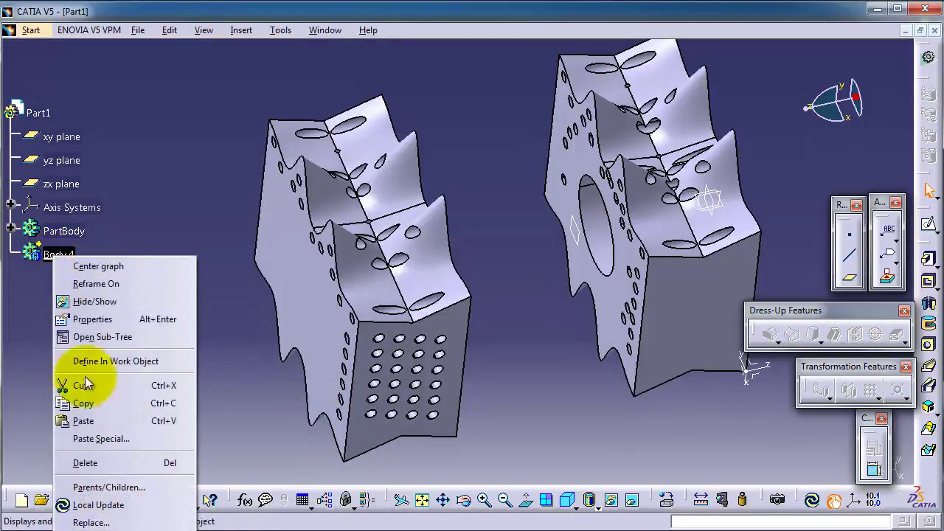
click(115, 320)
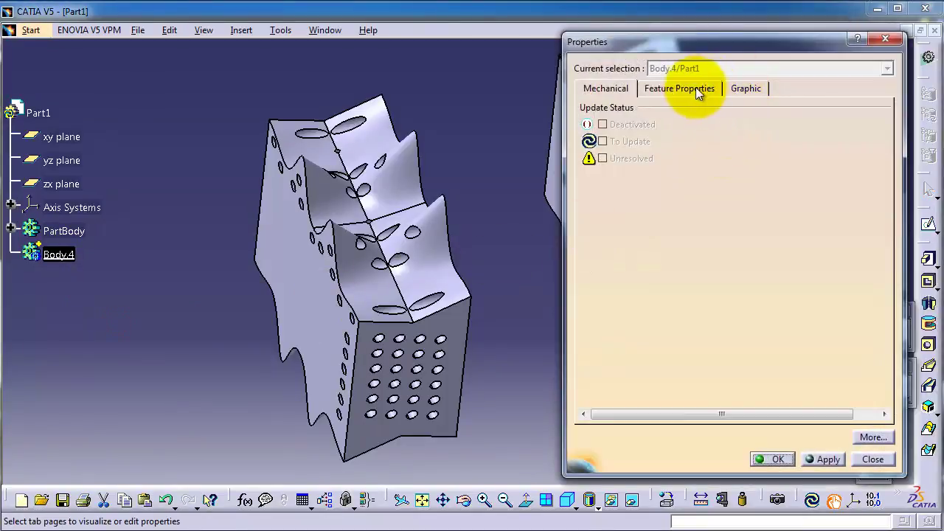
click(695, 88)
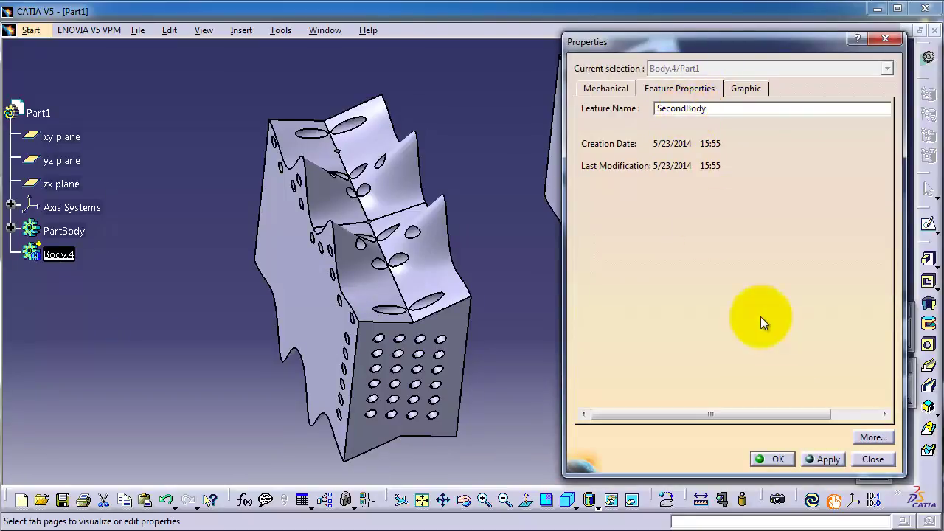
- Confirm the SecondBody name, then turn the view and select the gear's flat face
click(776, 460)
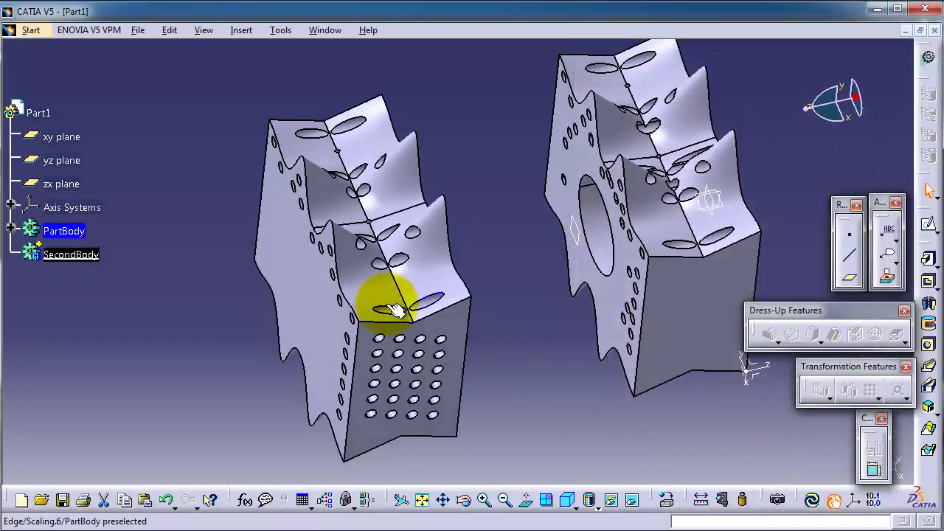
middle_drag(219, 293, 258, 289)
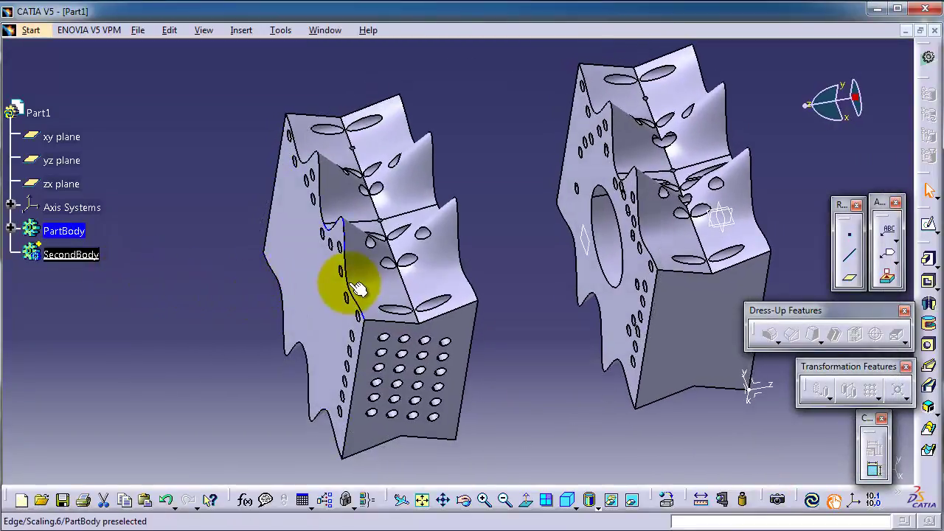
middle_drag(359, 274, 413, 277)
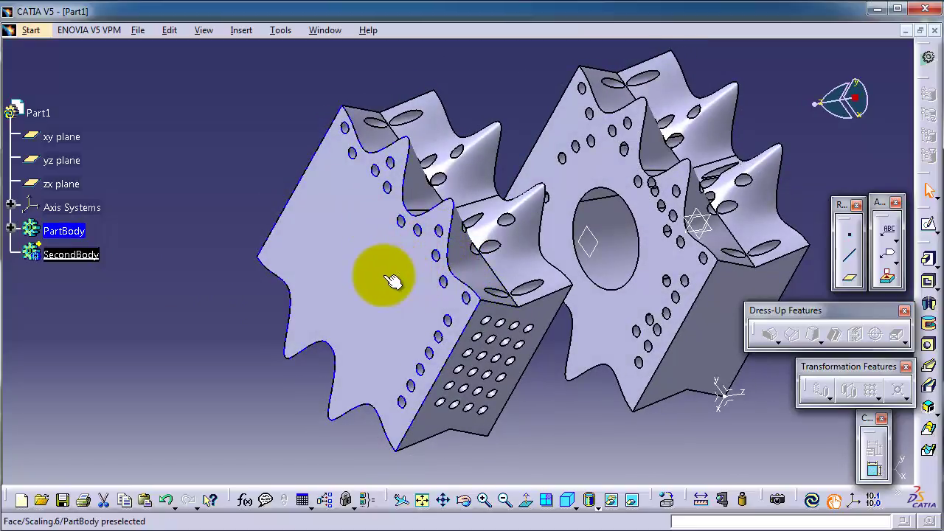
click(383, 276)
click(33, 254)
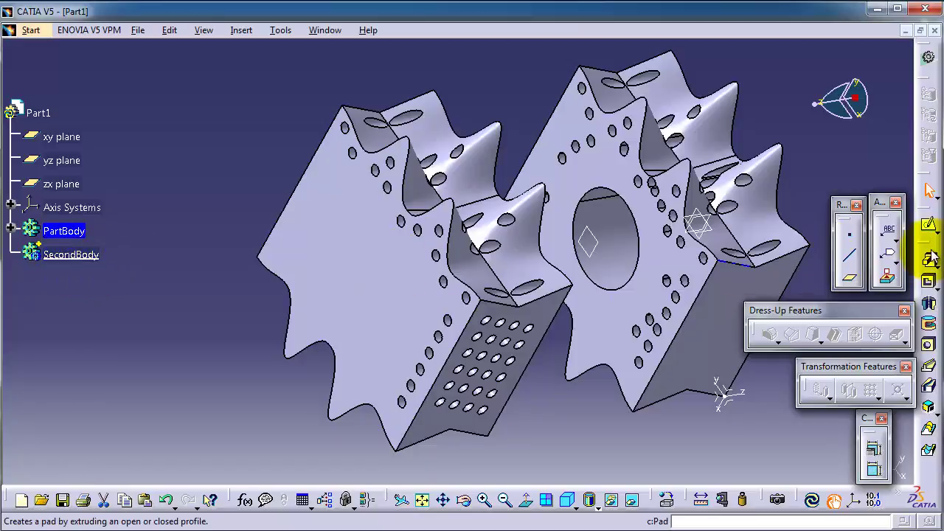
click(373, 279)
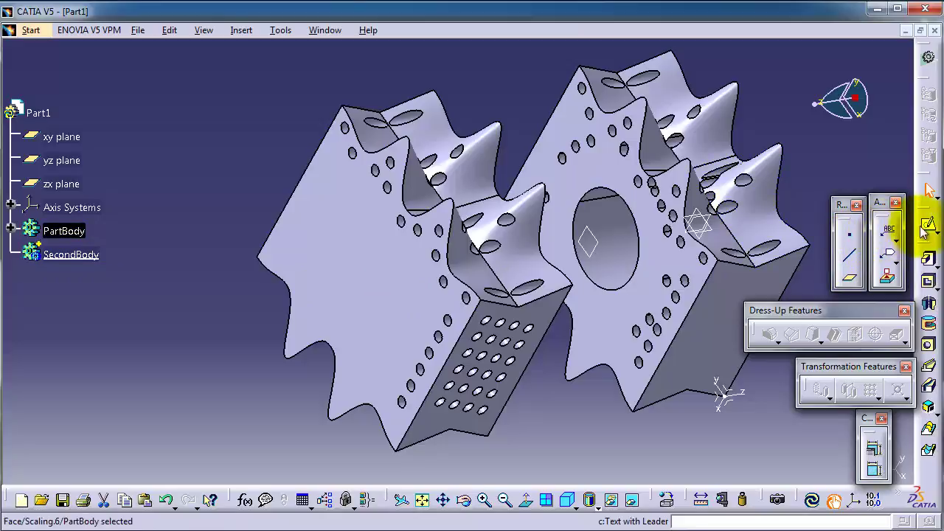
- Sketch a circle centred at the origin on the gear face and exit the sketch
click(928, 216)
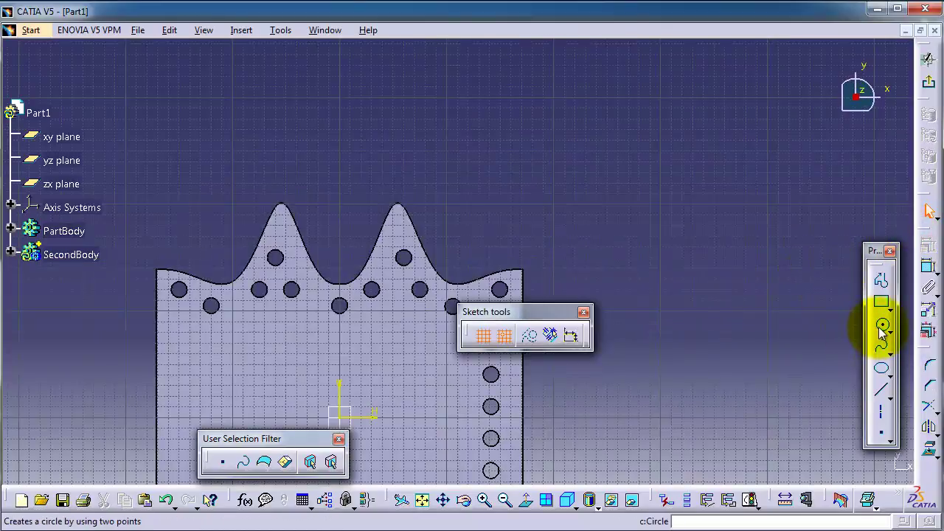
click(881, 323)
click(344, 416)
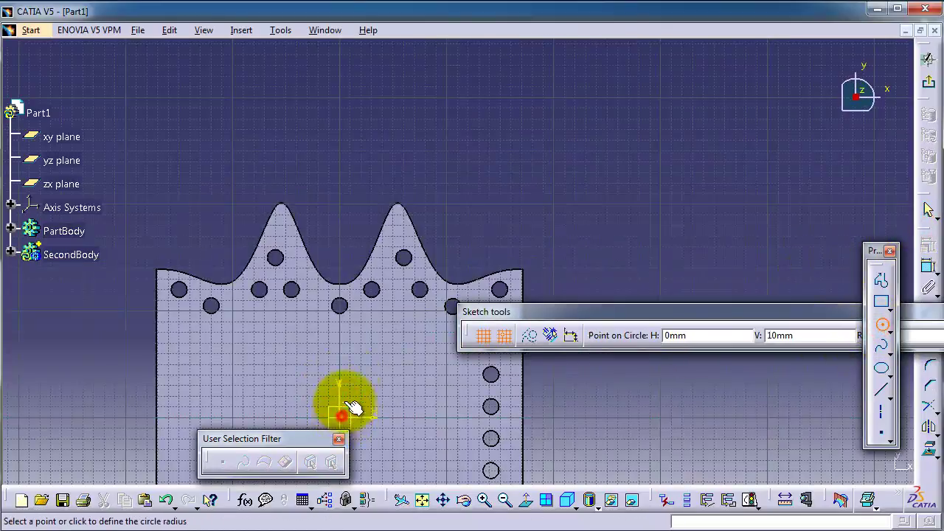
click(348, 334)
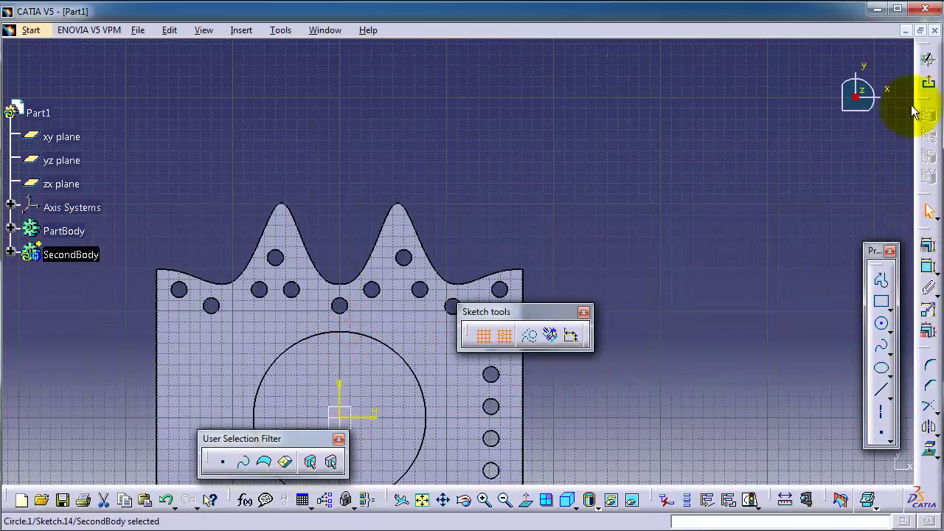
click(928, 81)
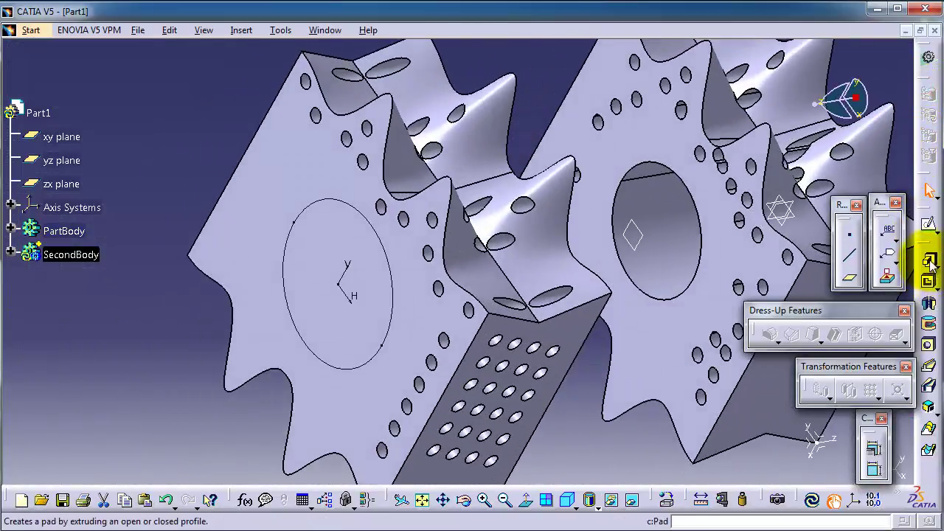
- Pad the circle into cylinder Pad.3 and check it under SecondBody in the tree
click(928, 259)
click(763, 463)
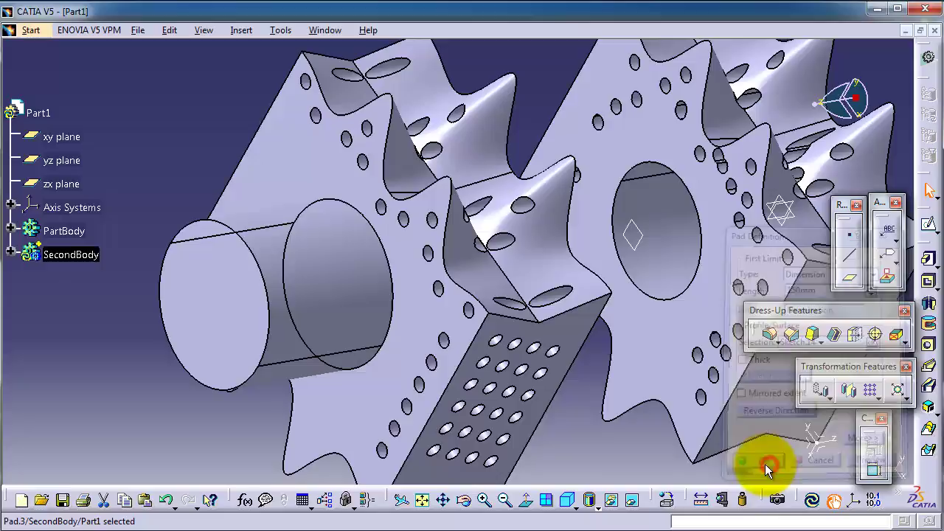
click(9, 255)
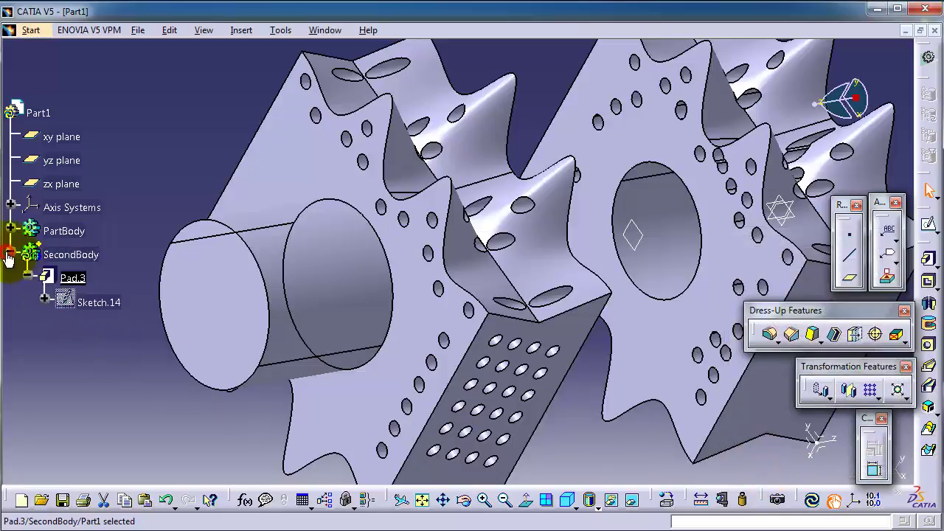
click(92, 277)
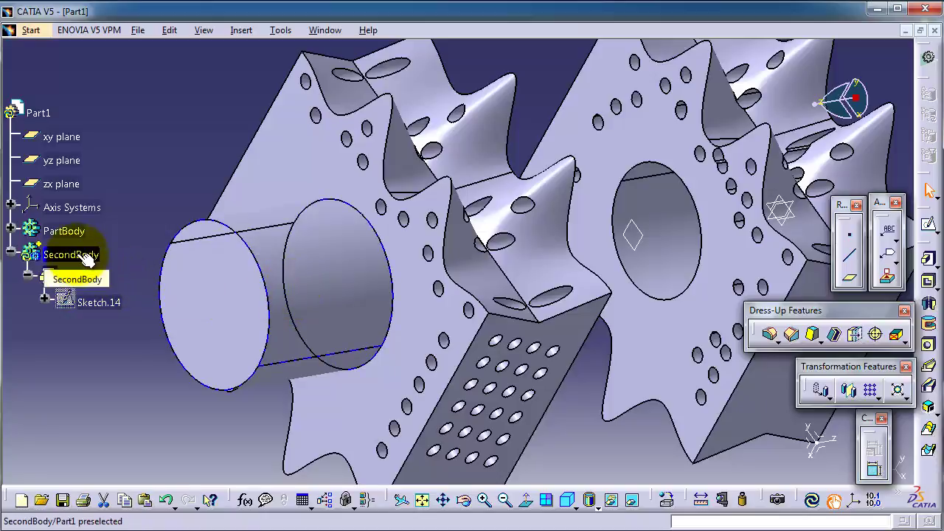
click(86, 253)
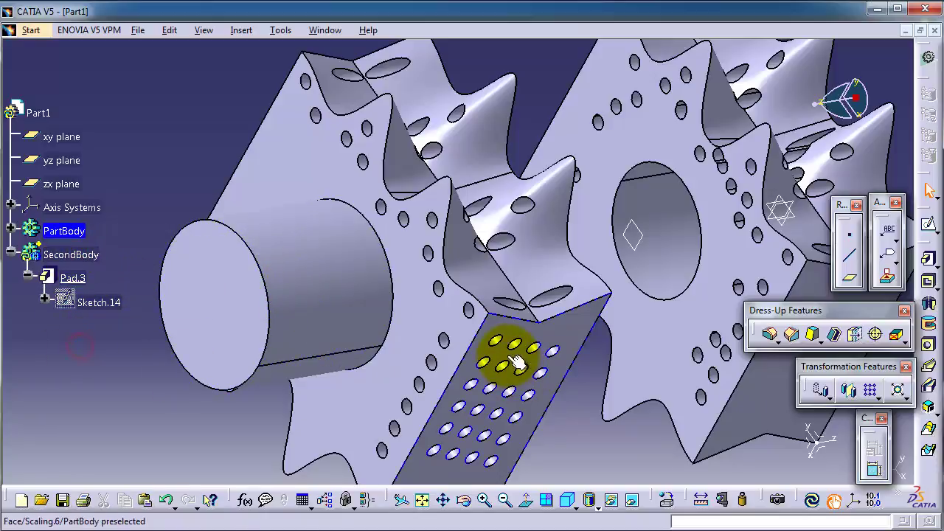
middle_drag(506, 354, 543, 337)
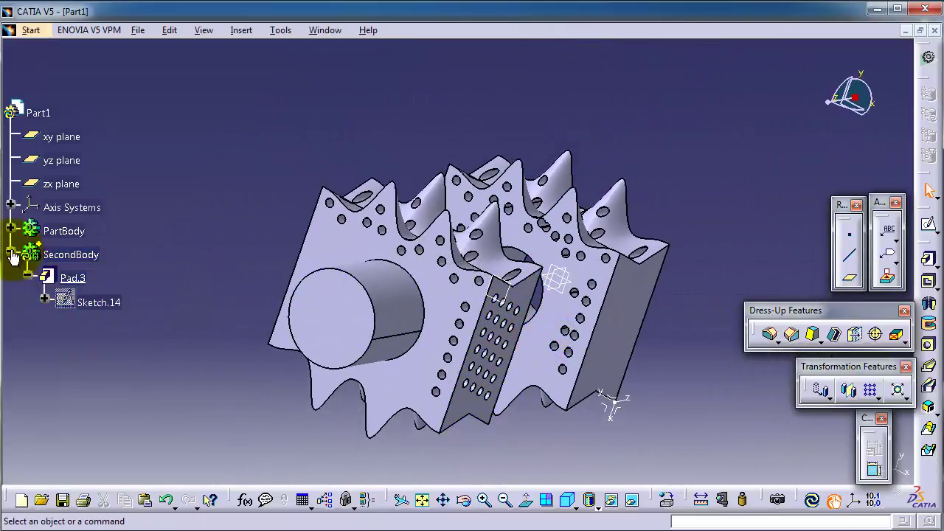
click(13, 254)
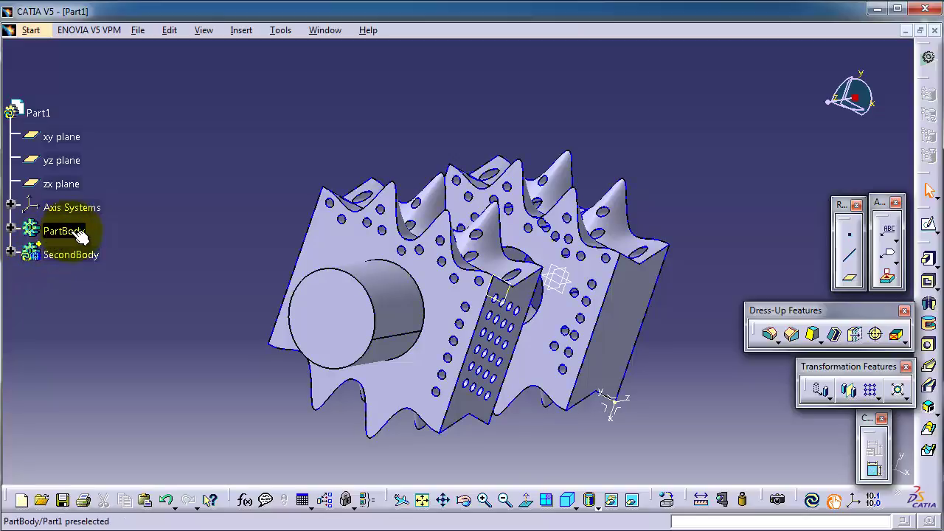
- Create a new Part Design document keeping the default name Part2
click(13, 232)
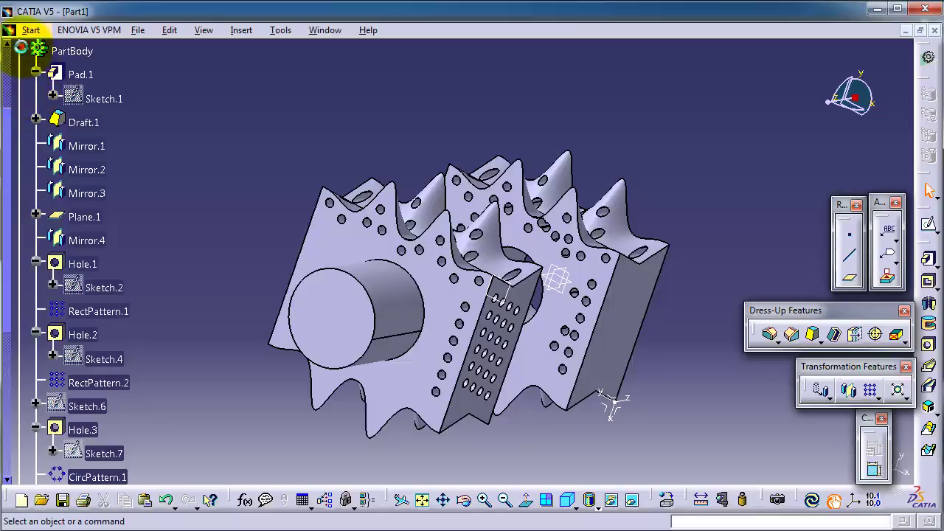
click(20, 47)
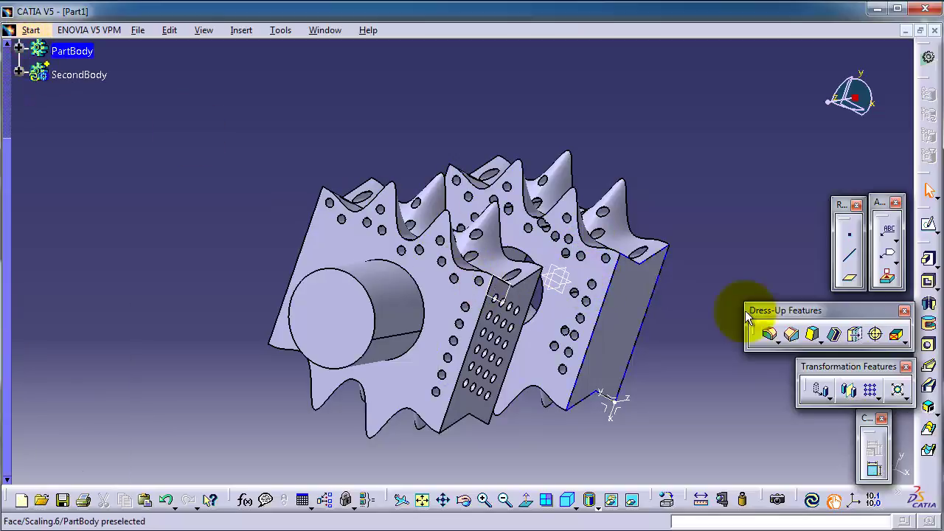
click(26, 29)
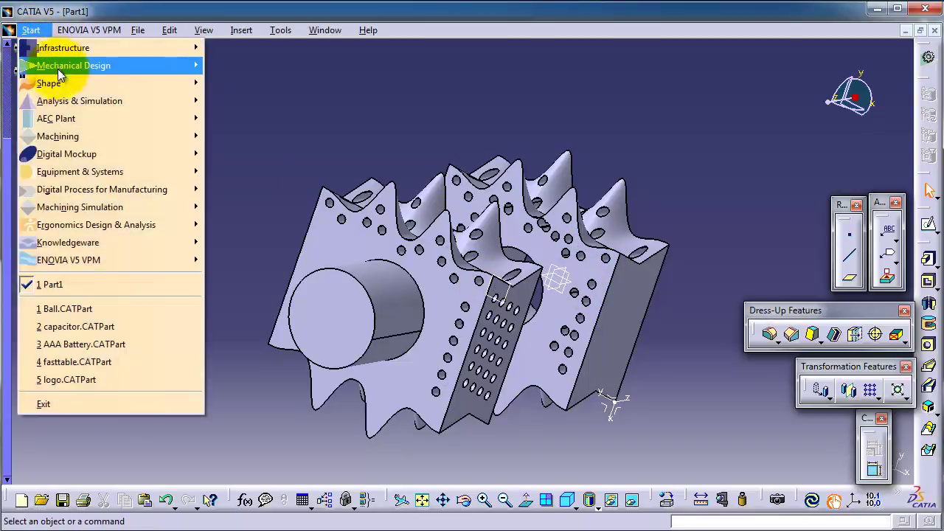
mouse_move(84, 67)
click(247, 65)
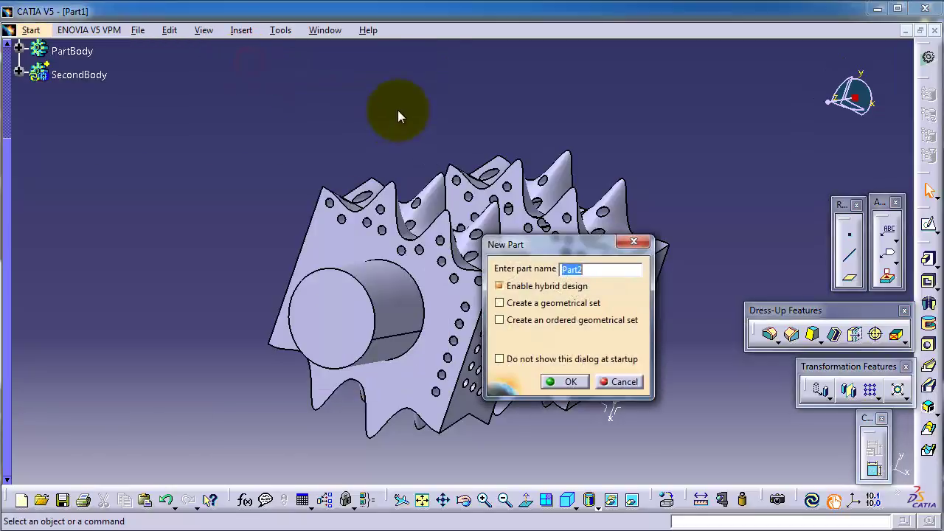
click(568, 381)
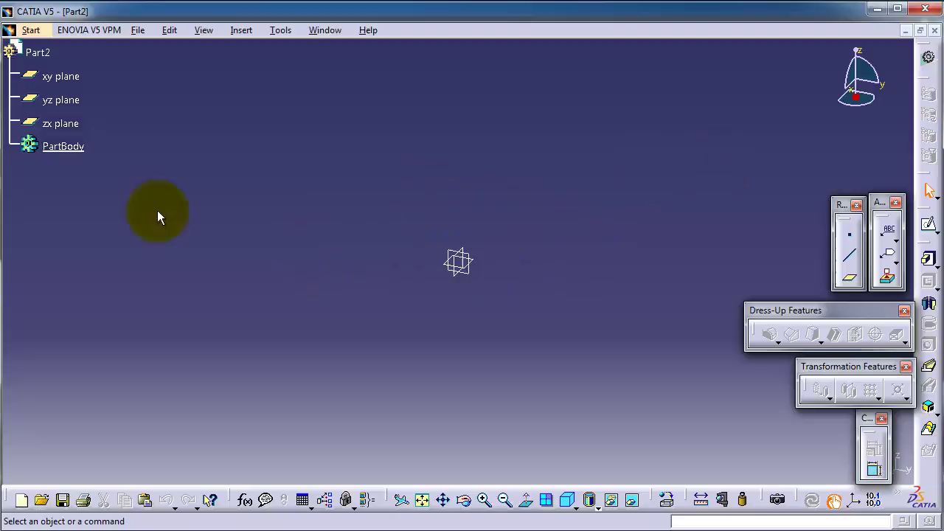
- Start a sketch on the yz plane and draw a rectangle right of the origin
click(59, 102)
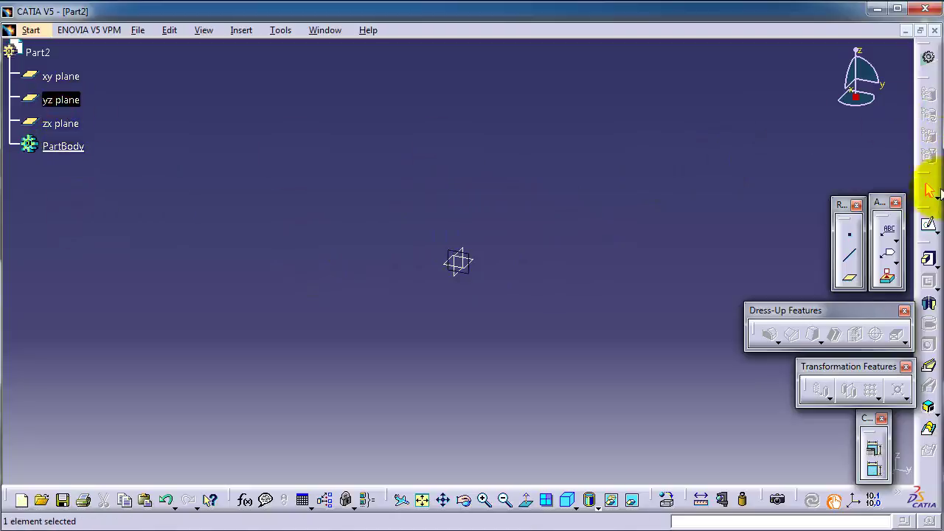
click(928, 223)
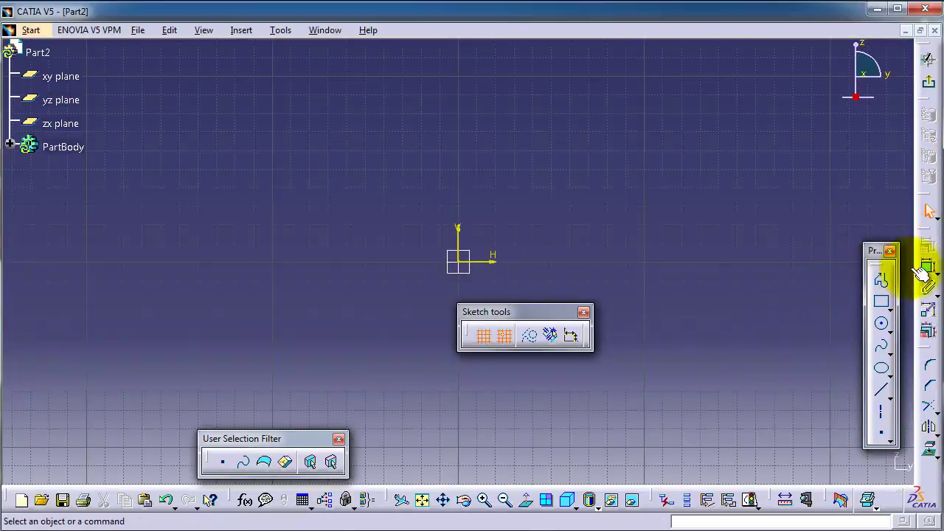
click(883, 299)
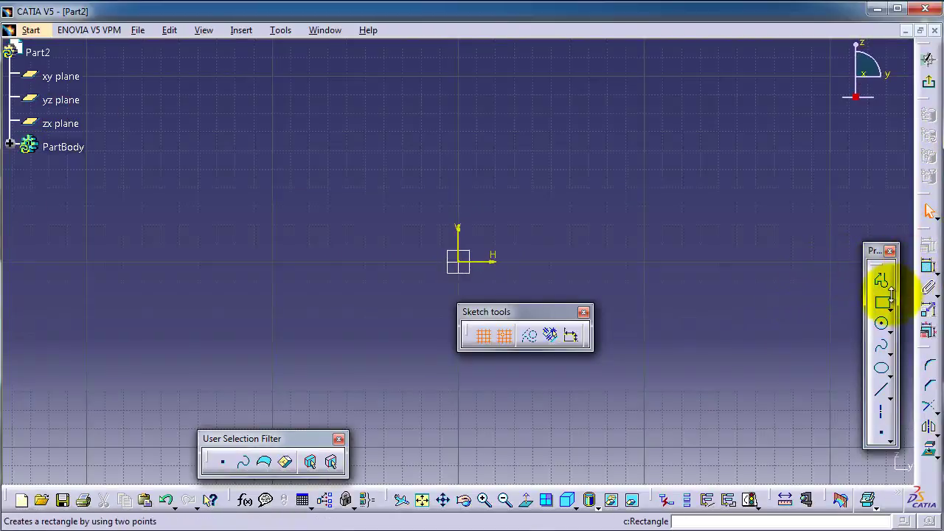
click(625, 264)
click(514, 132)
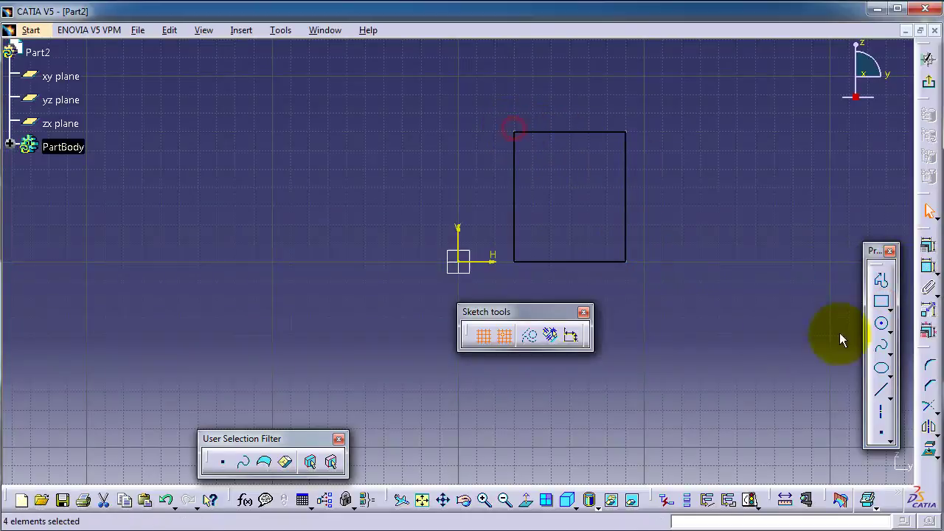
- Add a circle left of the origin, then pad both profiles into Pad.1
click(881, 323)
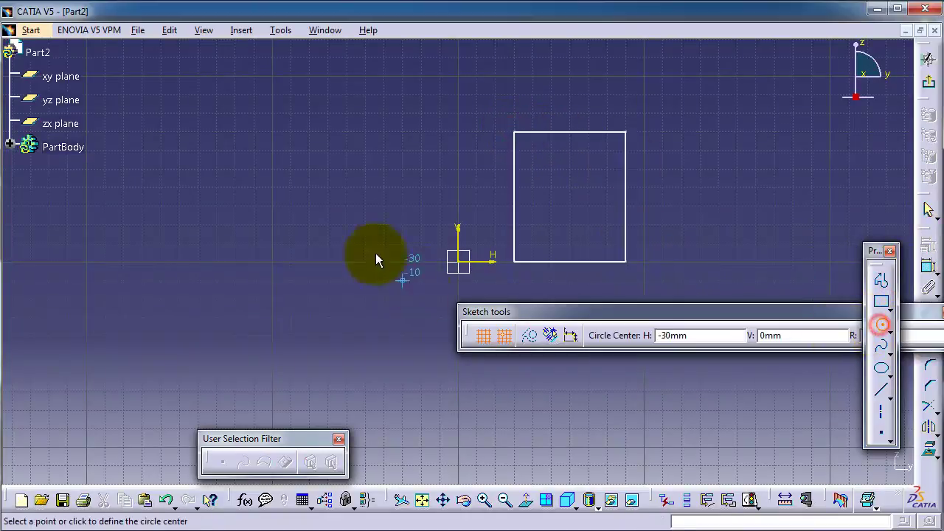
click(332, 228)
click(319, 156)
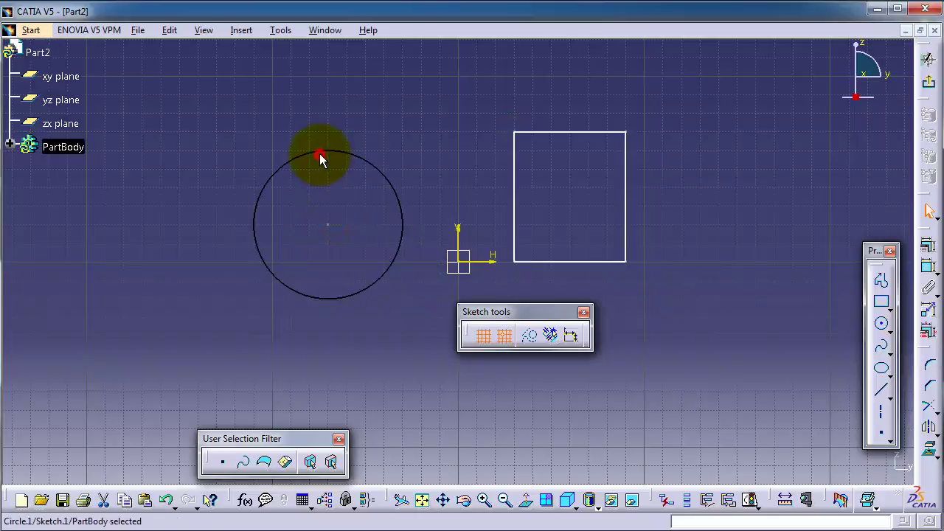
click(928, 59)
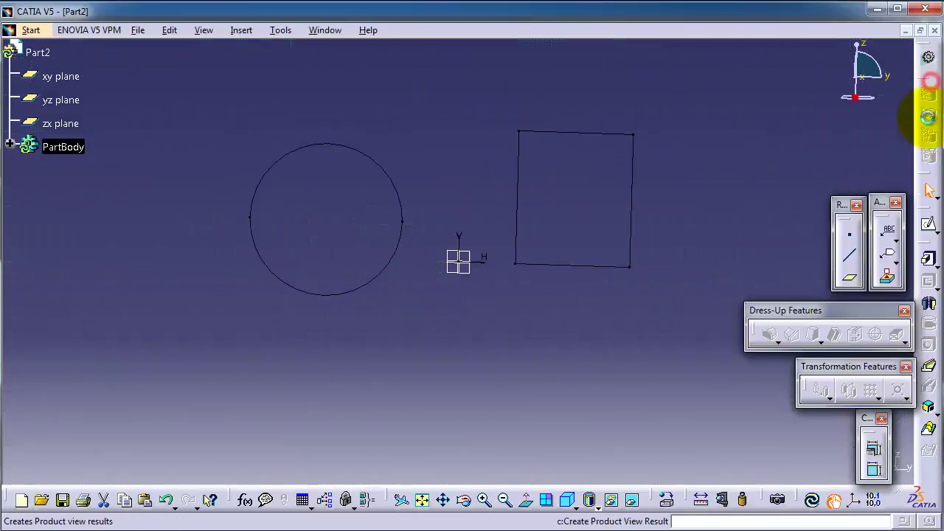
click(928, 264)
click(759, 459)
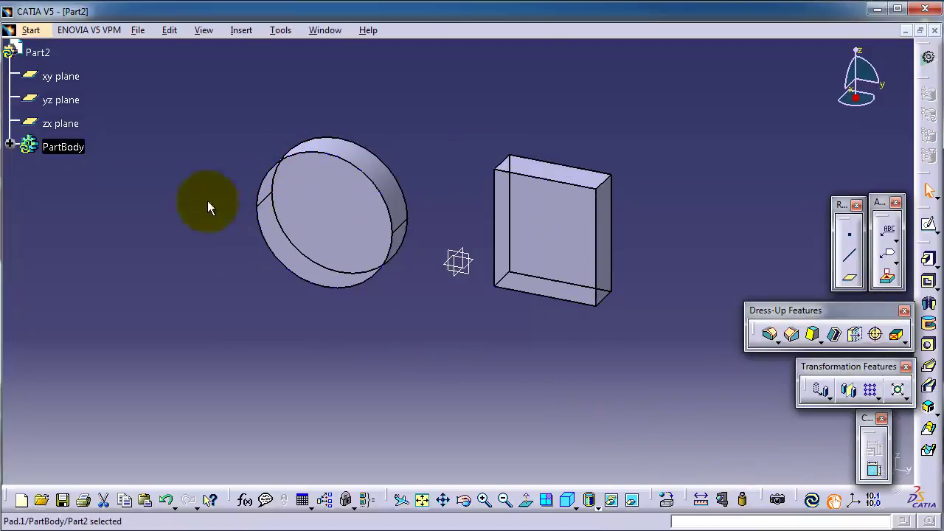
- Insert a new body, Body.2, and rename it 'Circular Part' through its Properties
click(67, 151)
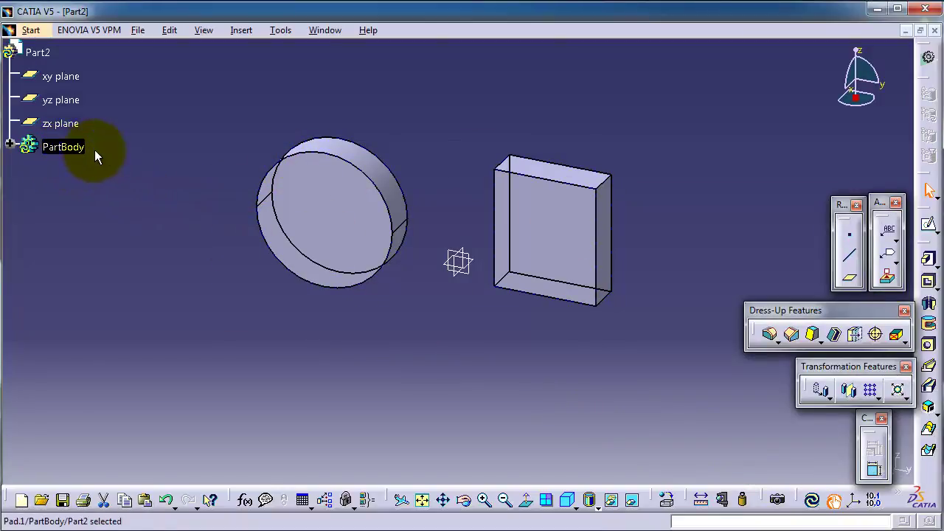
click(241, 31)
click(249, 65)
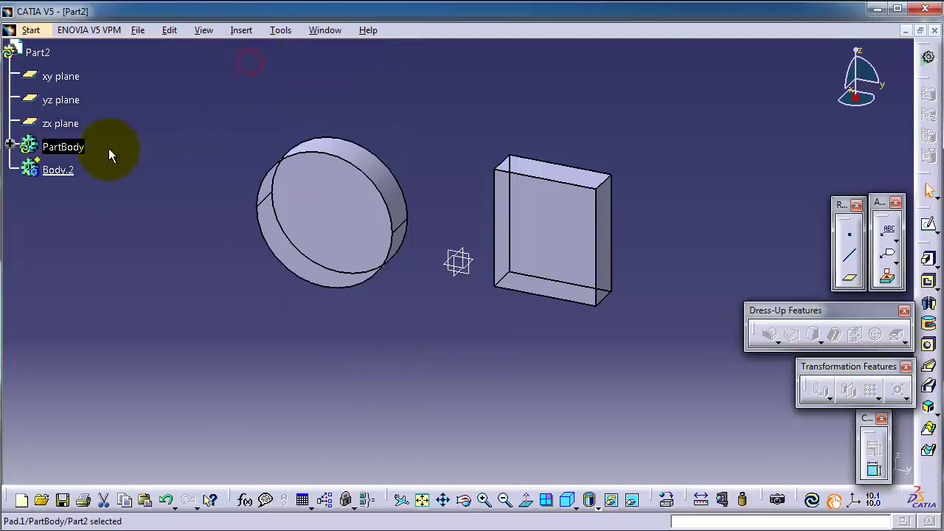
right_click(70, 176)
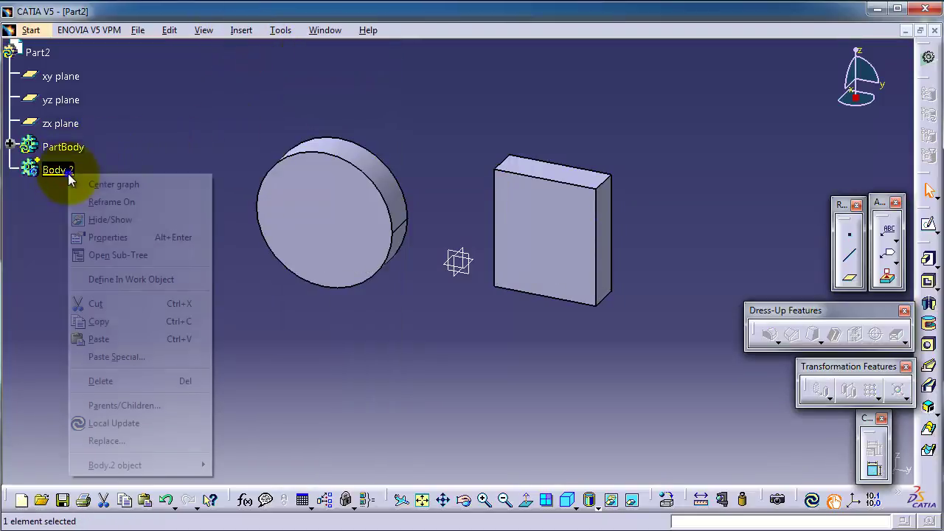
click(107, 237)
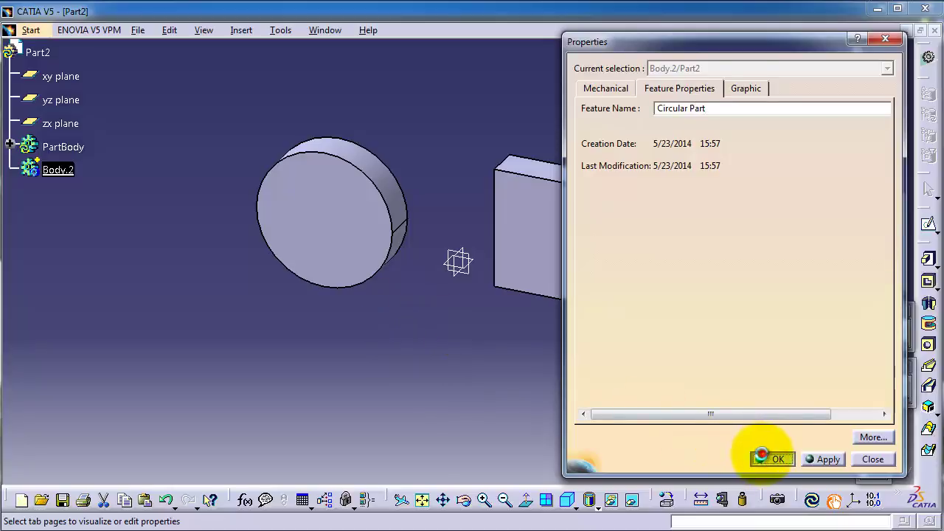
click(767, 458)
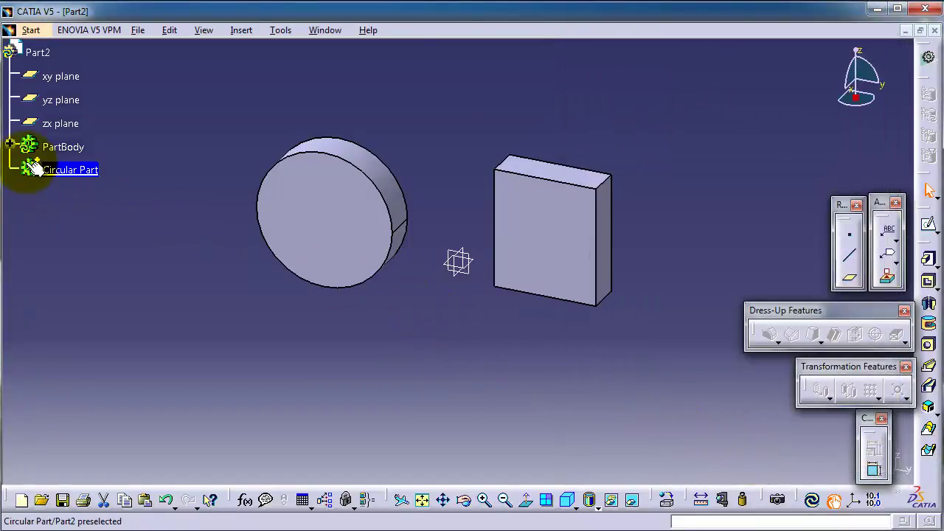
- Move Pad.1 and its Sketch.1 from PartBody into Circular Part, then update the part
click(10, 144)
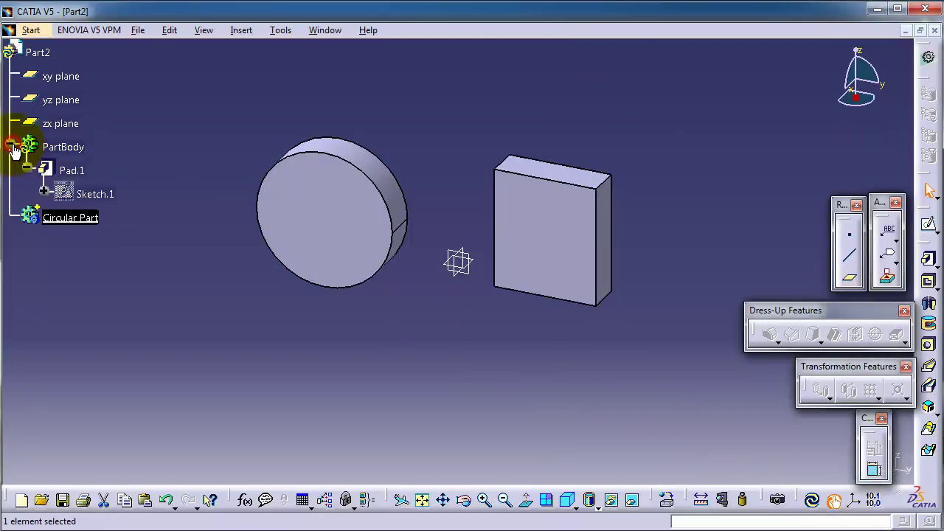
click(30, 169)
click(30, 169)
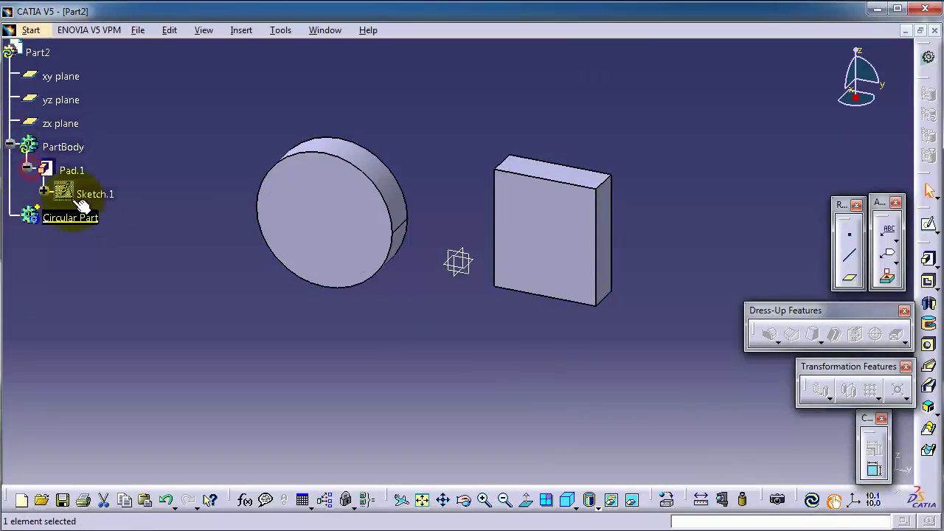
click(43, 191)
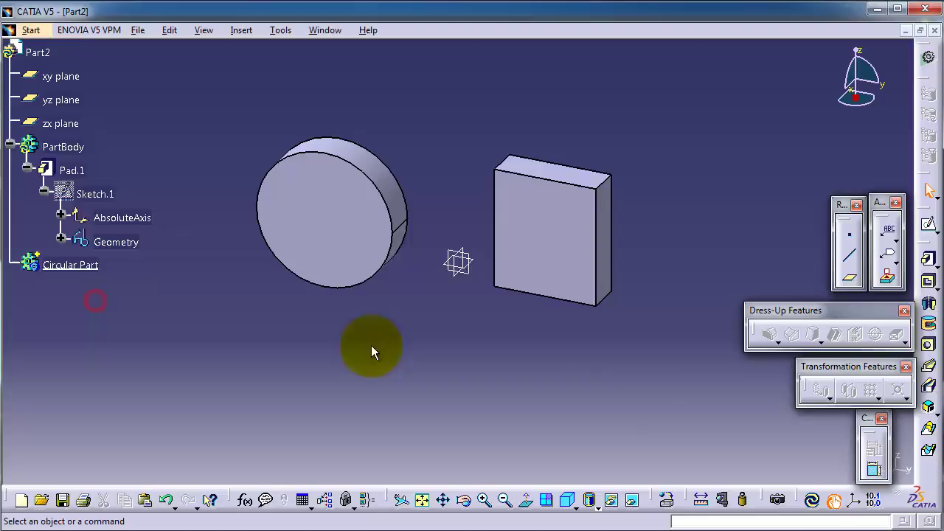
click(62, 168)
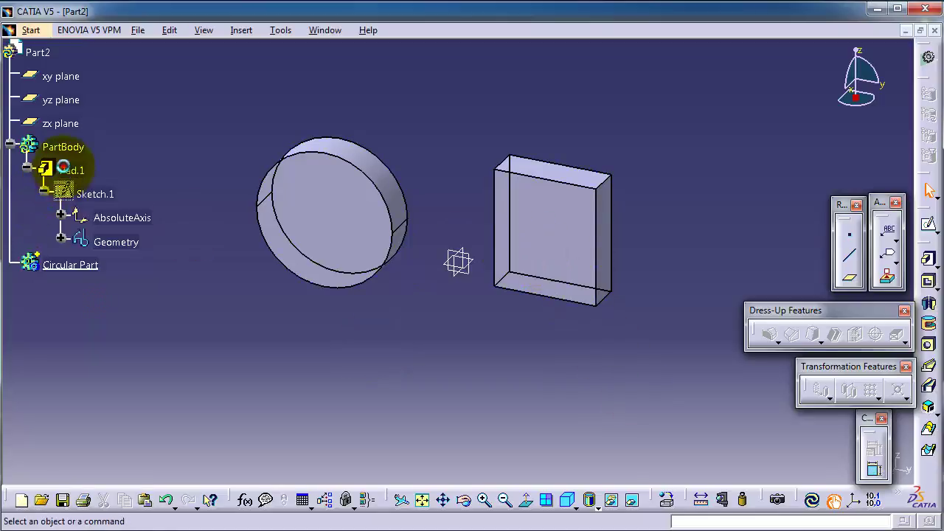
drag(63, 168, 67, 269)
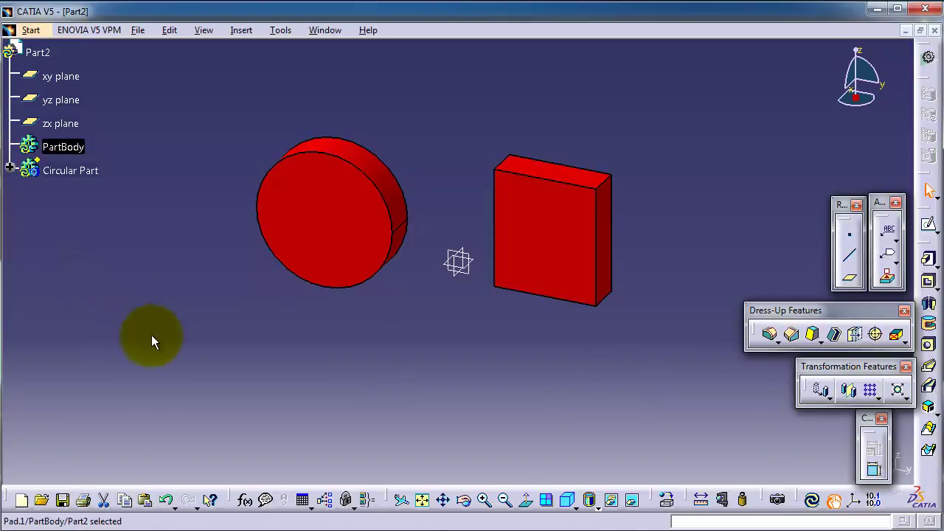
click(811, 500)
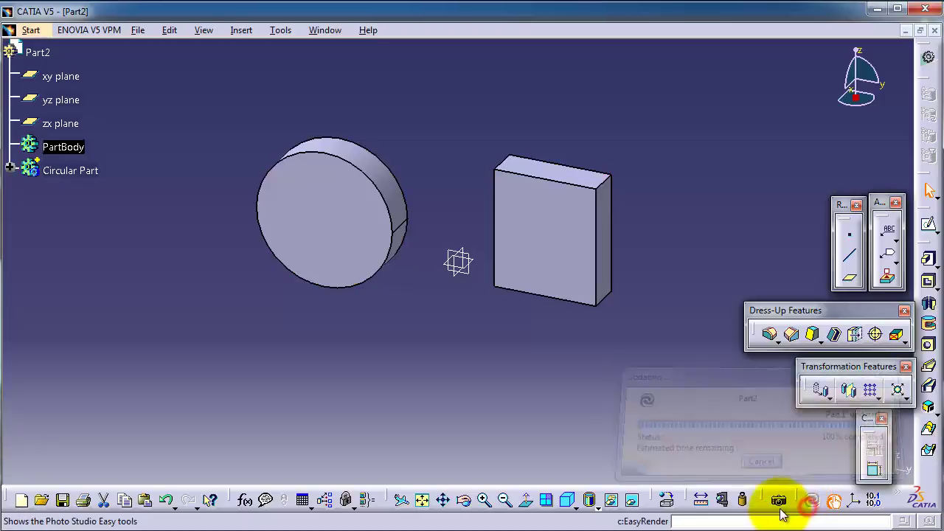
click(10, 170)
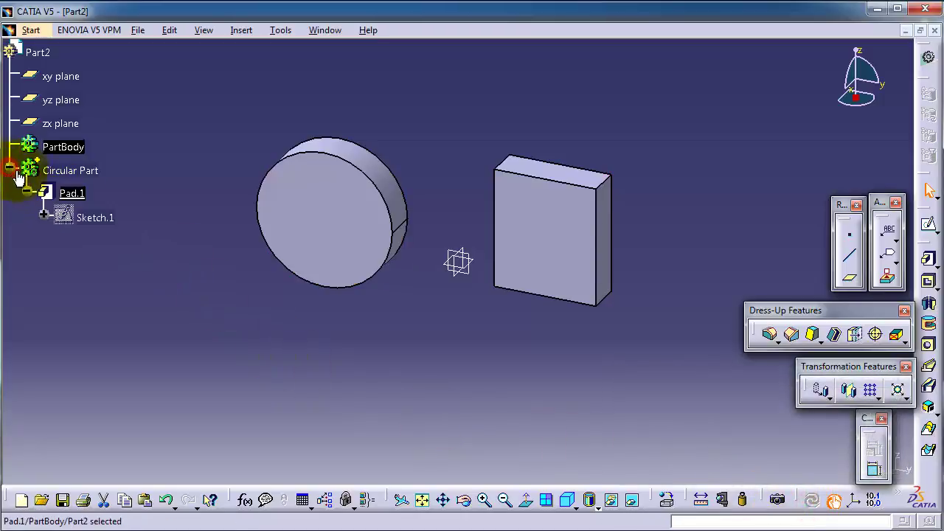
- Sketch a small circle on the large cylinder's front face and pad it 20mm as Pad.2
click(70, 147)
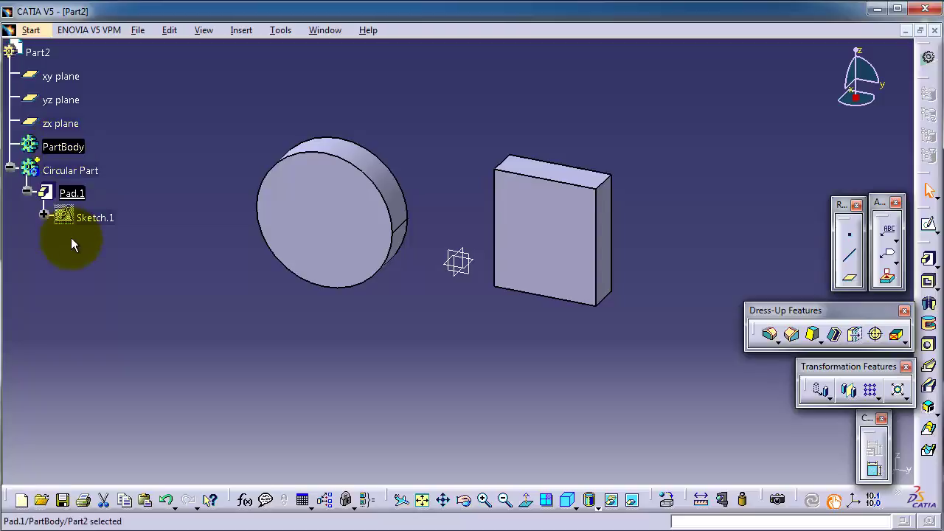
click(338, 222)
click(928, 223)
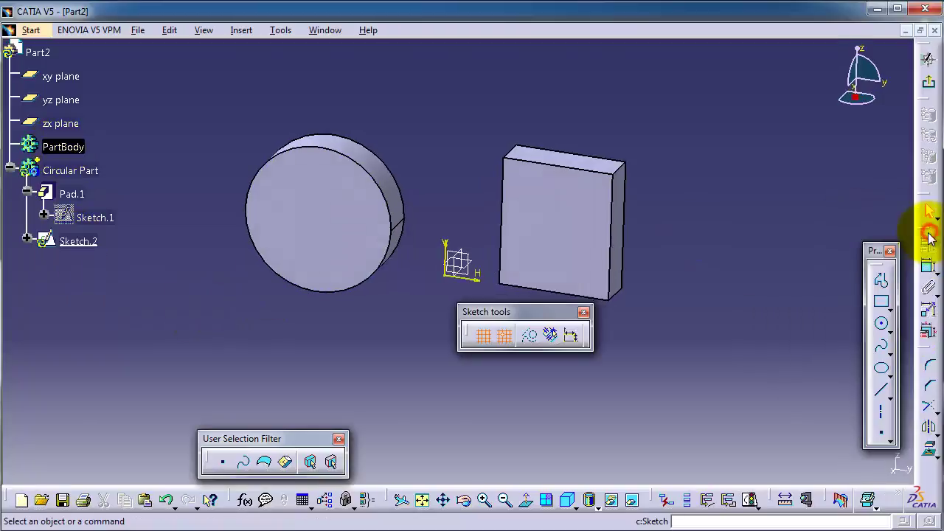
click(883, 331)
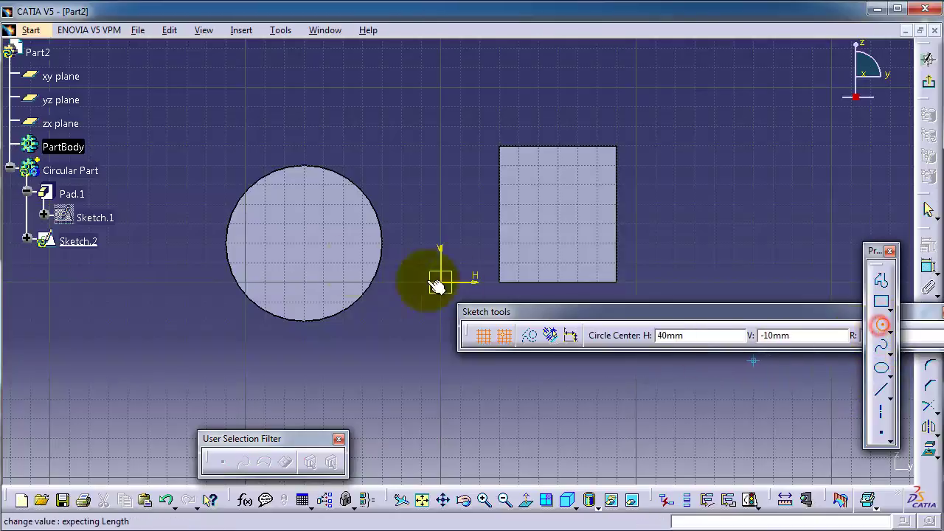
click(302, 240)
click(292, 203)
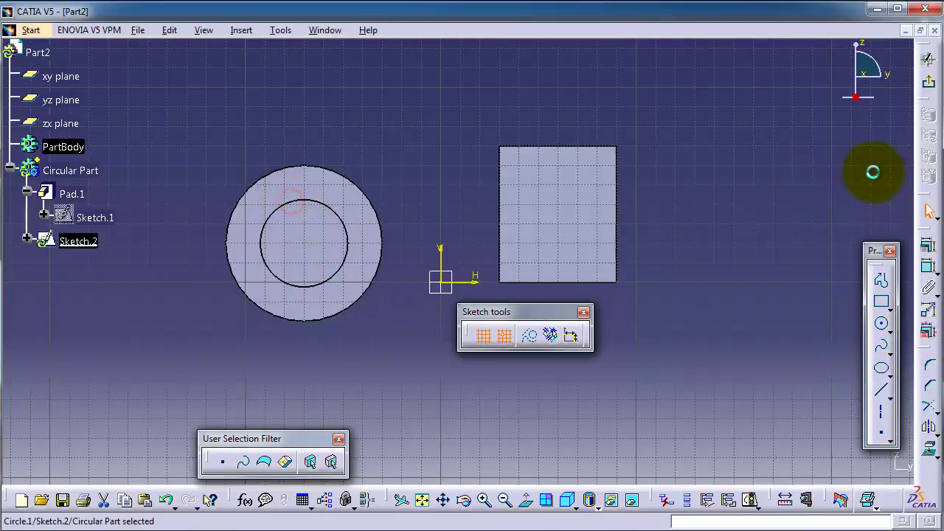
click(929, 95)
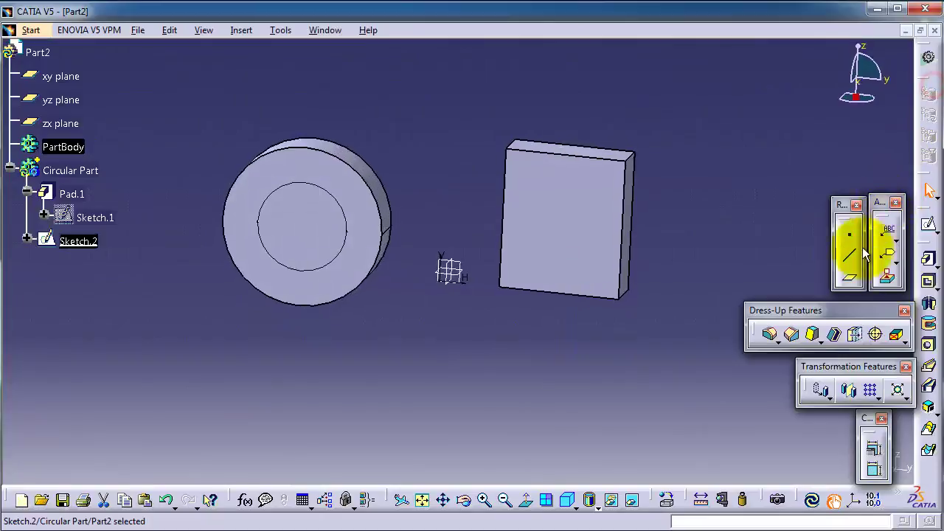
click(927, 262)
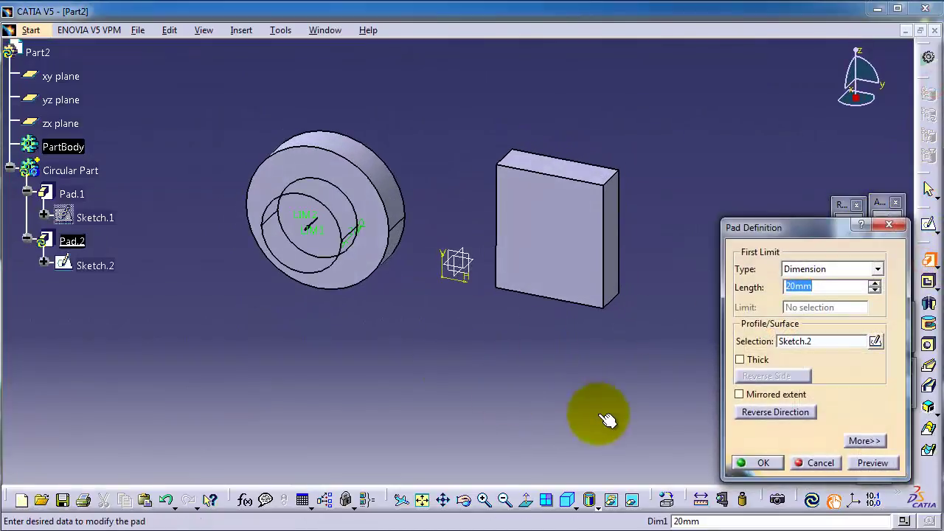
click(755, 463)
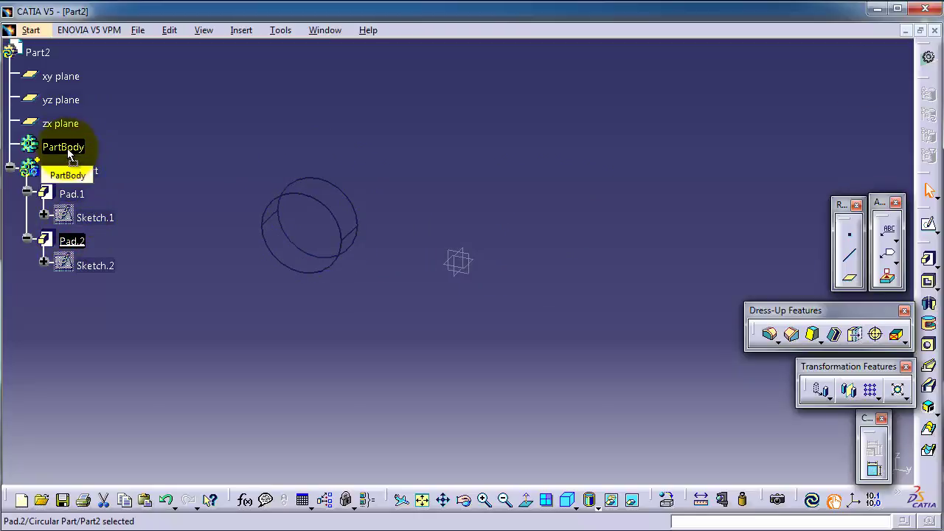
- Move Pad.2 under PartBody and update Part2
drag(63, 147, 63, 144)
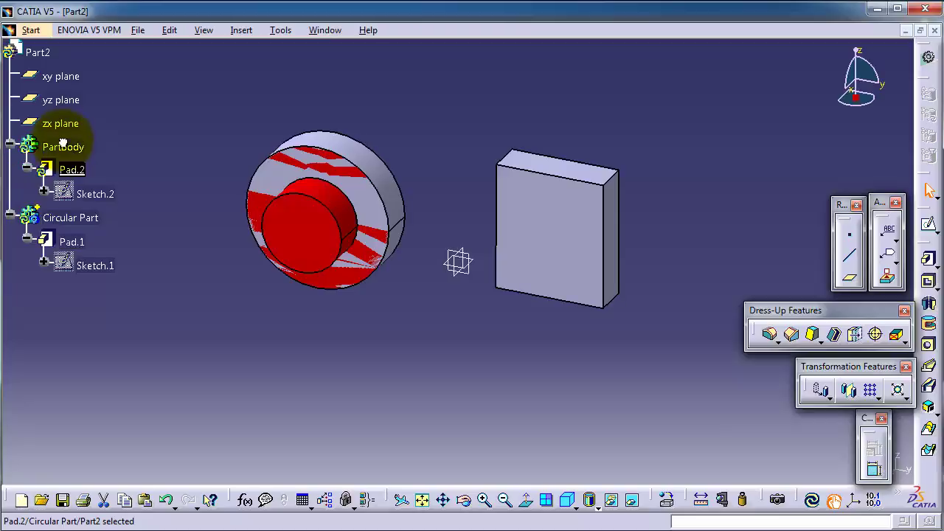
click(812, 501)
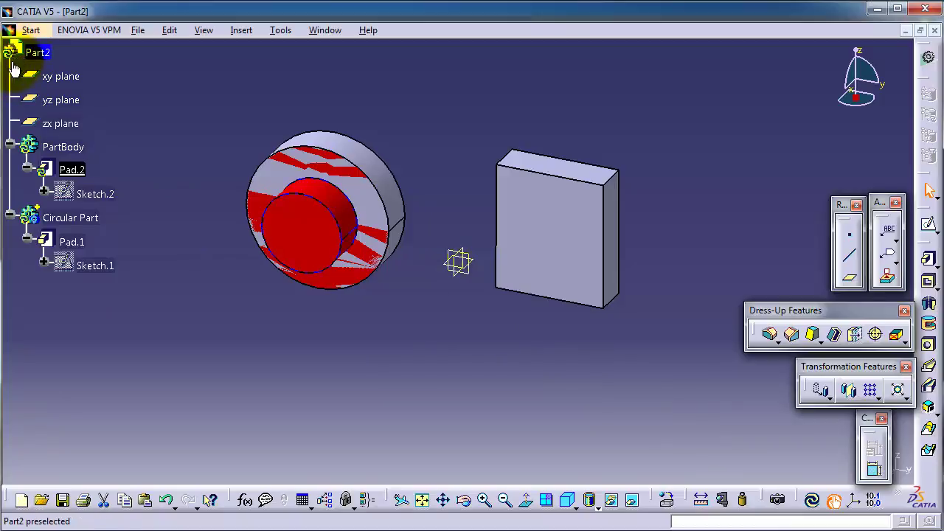
click(813, 501)
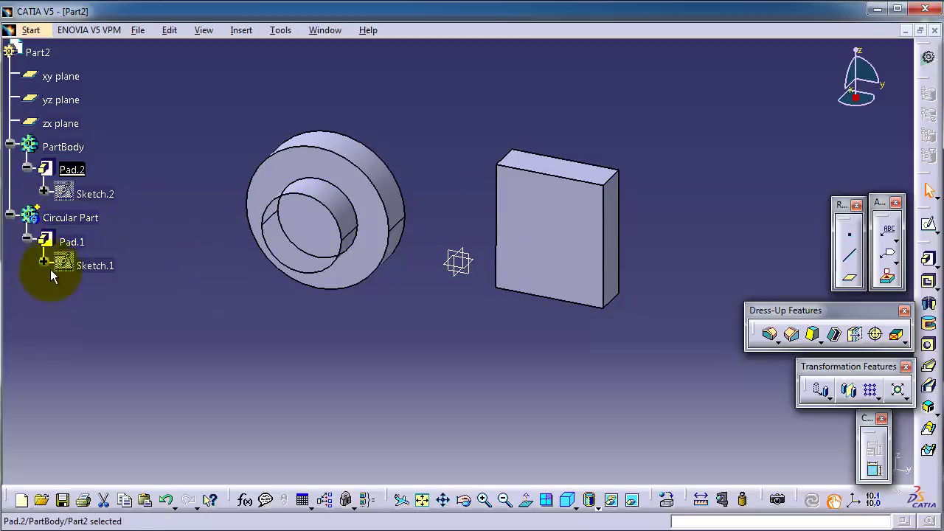
- Select Pad.1 and orbit the view around the block and cylinders
click(66, 242)
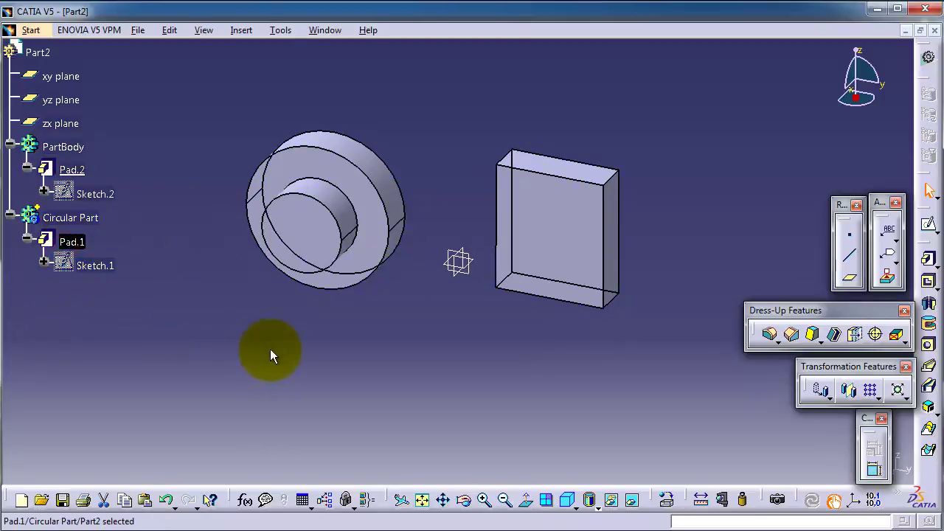
middle_drag(270, 344, 365, 373)
middle_drag(601, 246, 554, 352)
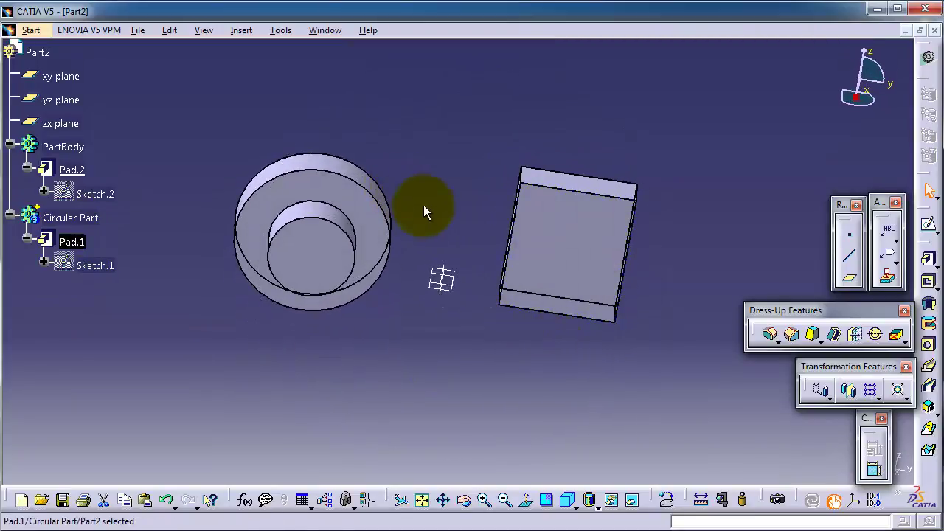
- Show the Boolean Operations submenu (Assemble, Add, Remove, Intersect, Union Trim) under Insert
click(240, 31)
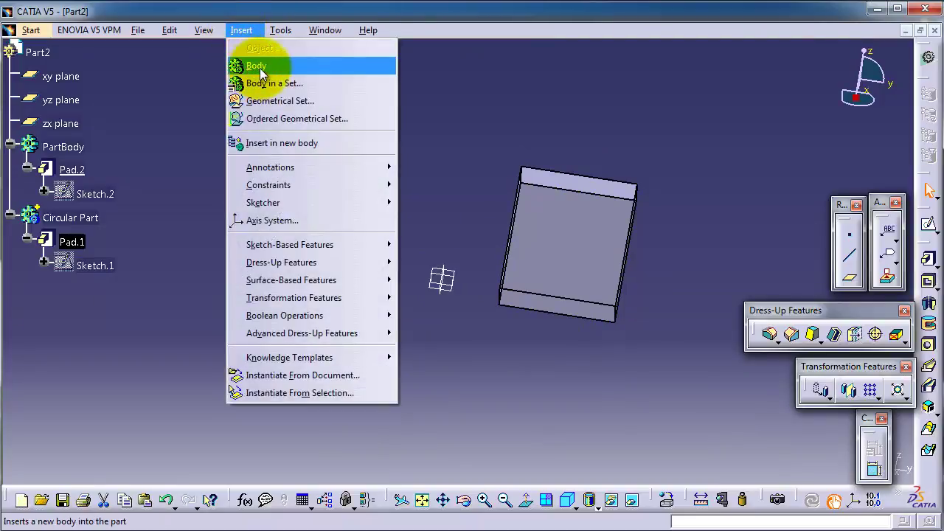
mouse_move(295, 321)
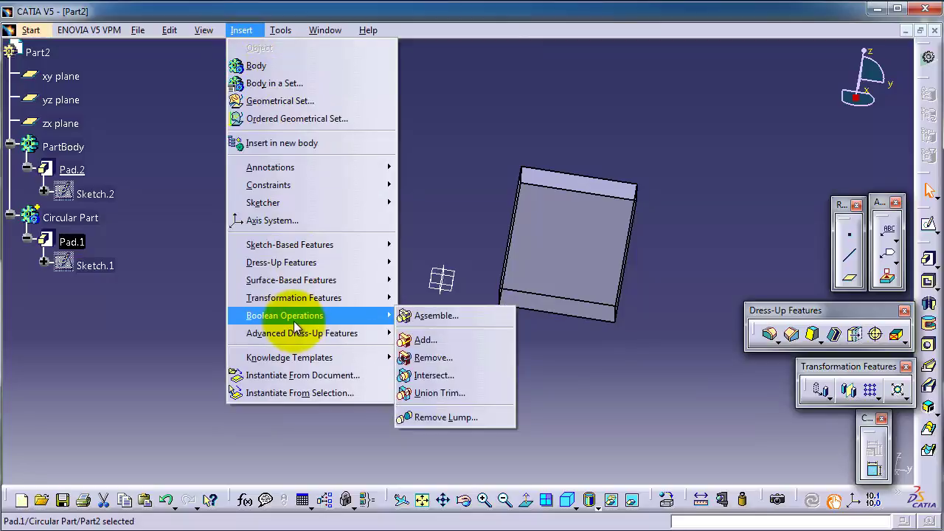